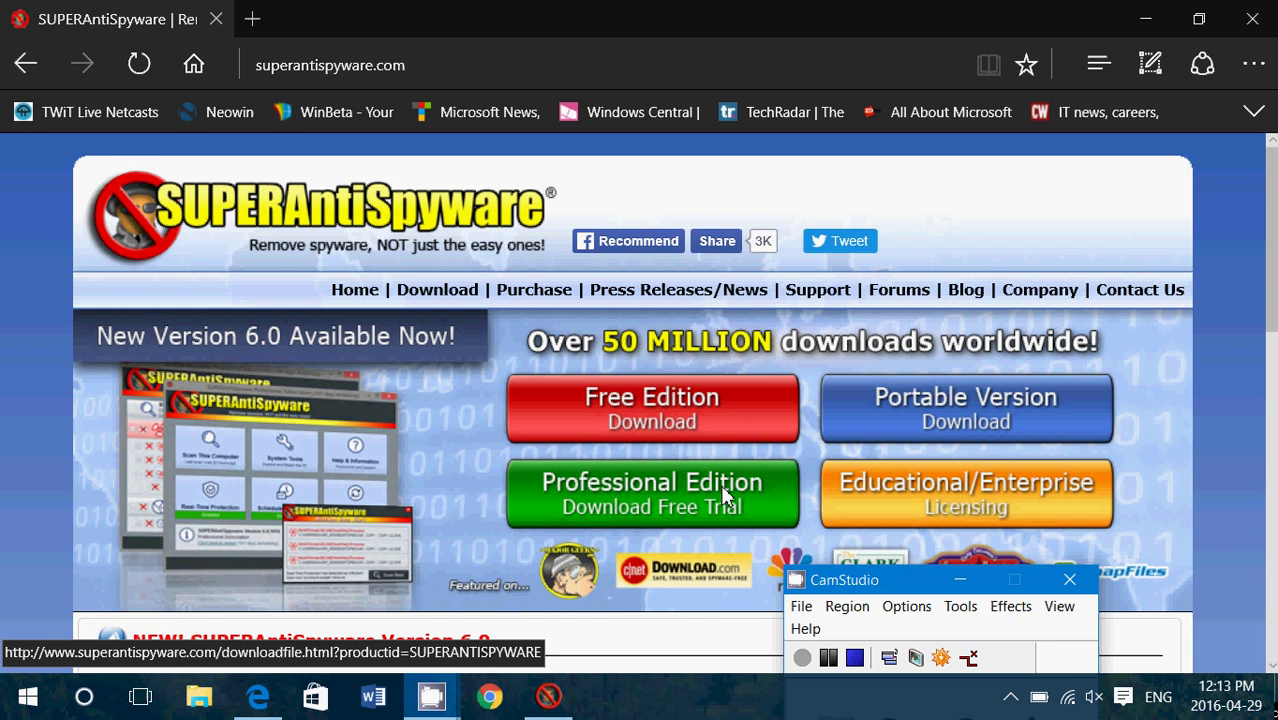
# Review SUPERAntiSpyware's Automatic Updates settings, then move the dashboard lower and slightly right over the page
pyautogui.click(563, 704)
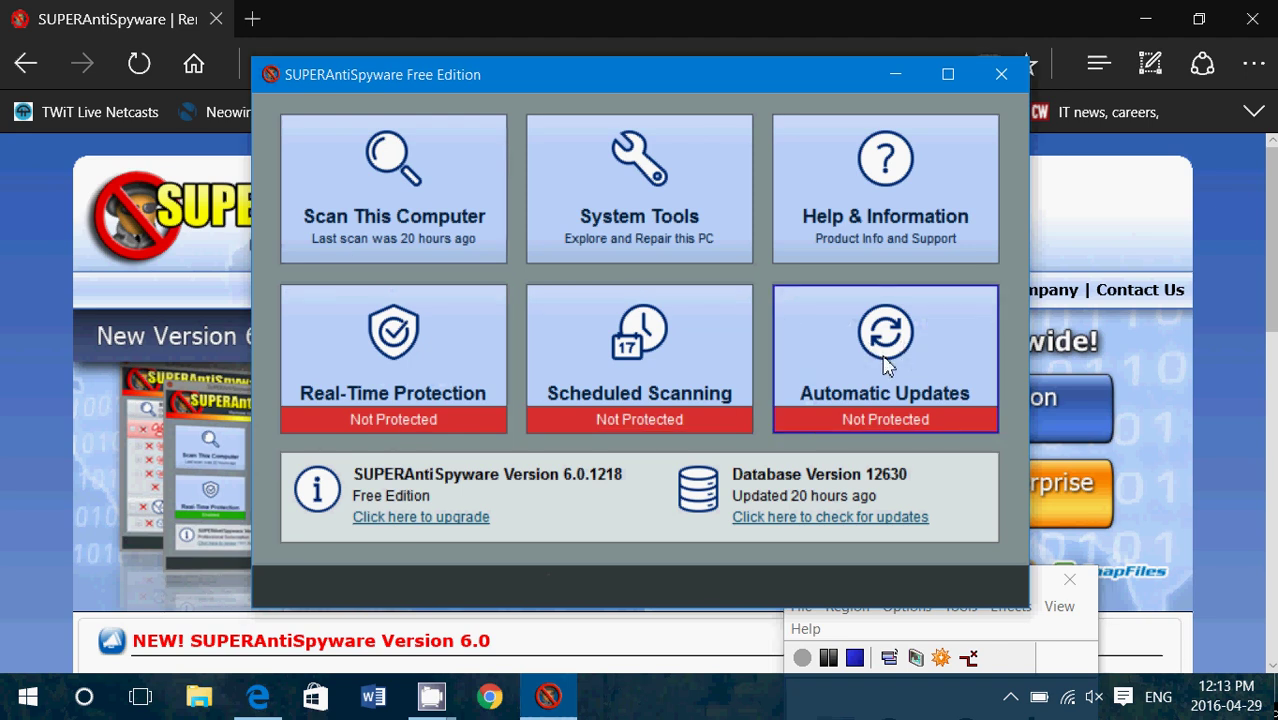
pyautogui.click(884, 366)
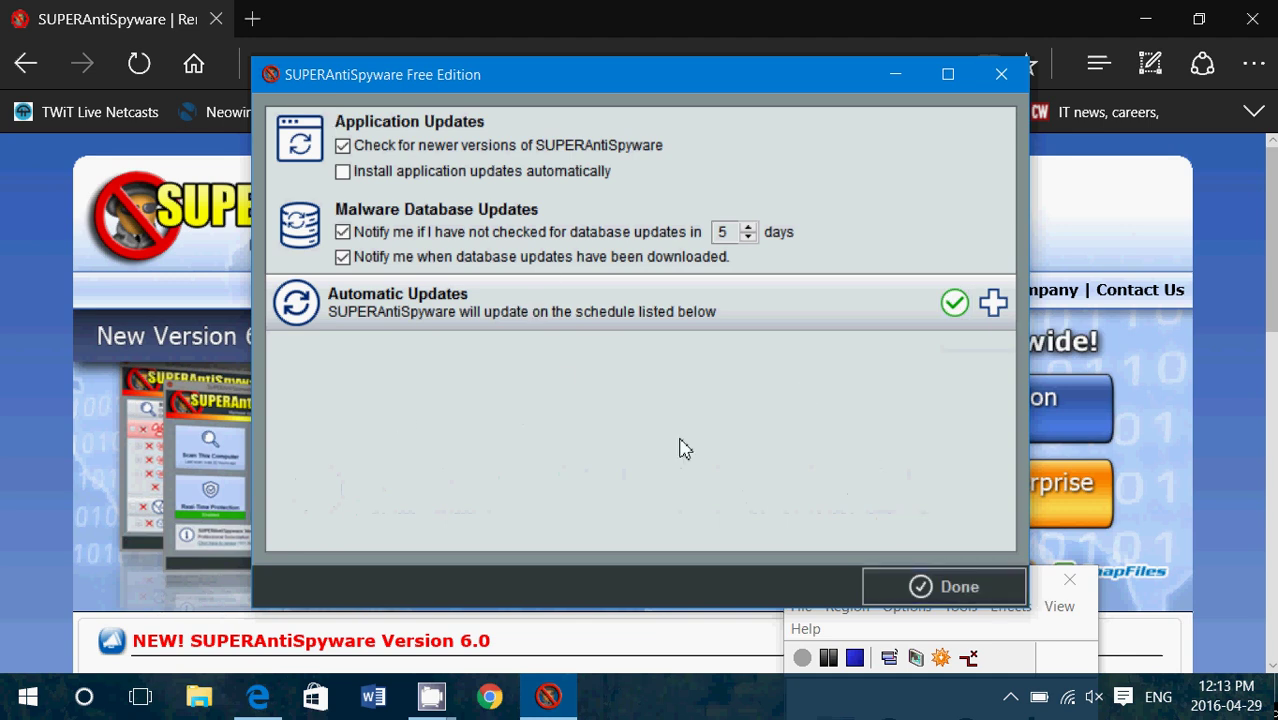
pyautogui.click(926, 588)
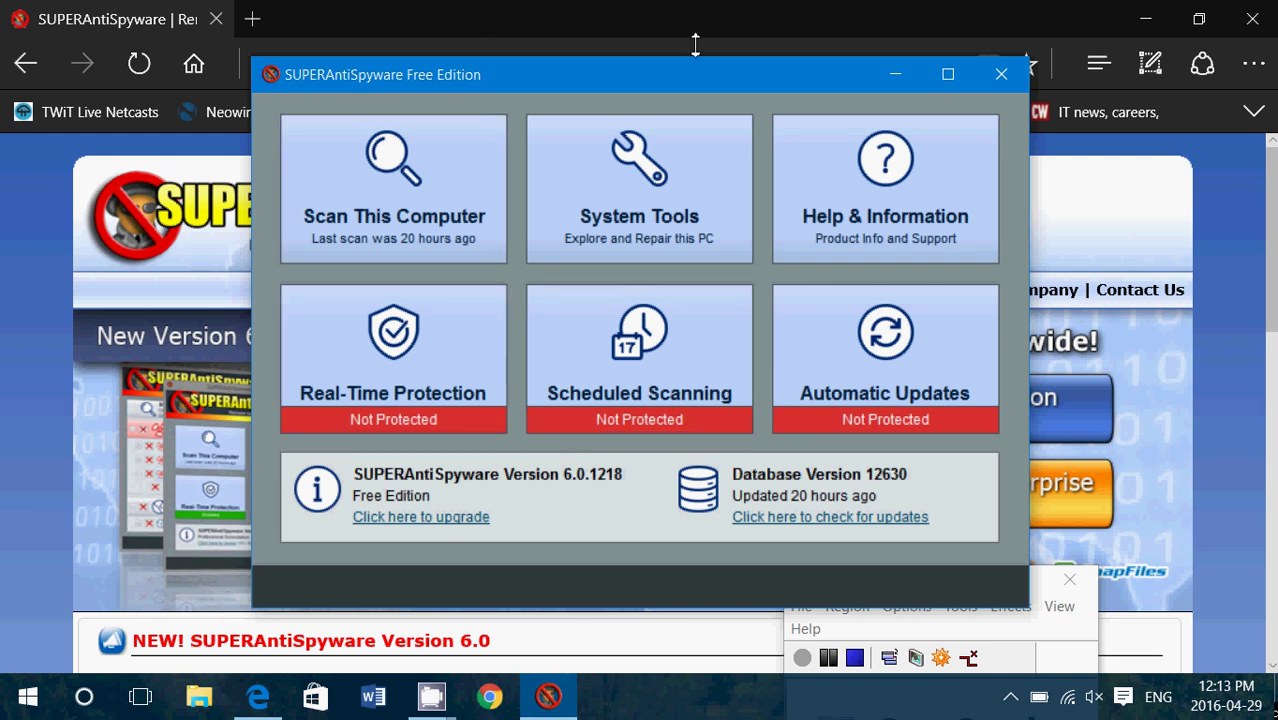
pyautogui.moveTo(645, 78)
pyautogui.mouseDown()
pyautogui.moveTo(747, 214)
pyautogui.moveTo(876, 431)
pyautogui.moveTo(766, 571)
pyautogui.moveTo(790, 257)
pyautogui.moveTo(787, 297)
pyautogui.moveTo(786, 82)
pyautogui.moveTo(655, 124)
pyautogui.mouseUp()
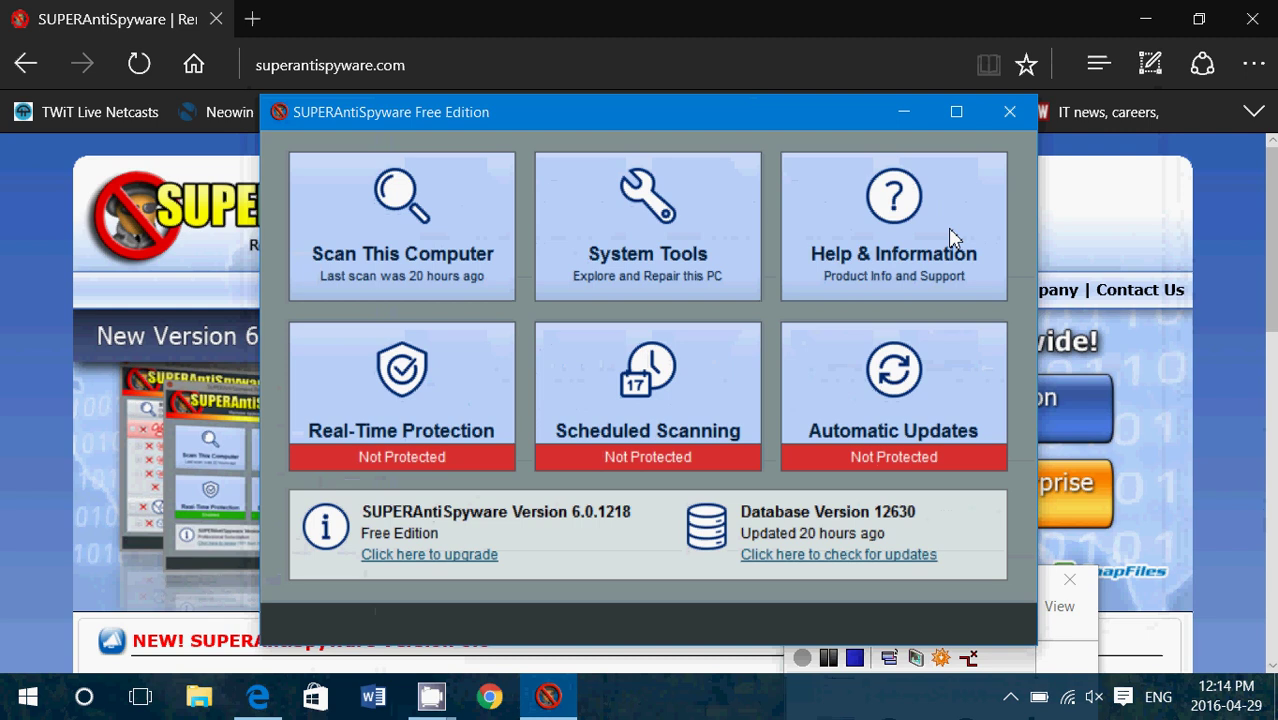
pyautogui.moveTo(512, 125)
pyautogui.mouseDown()
pyautogui.moveTo(608, 380)
pyautogui.moveTo(597, 124)
pyautogui.moveTo(594, 162)
pyautogui.mouseUp()
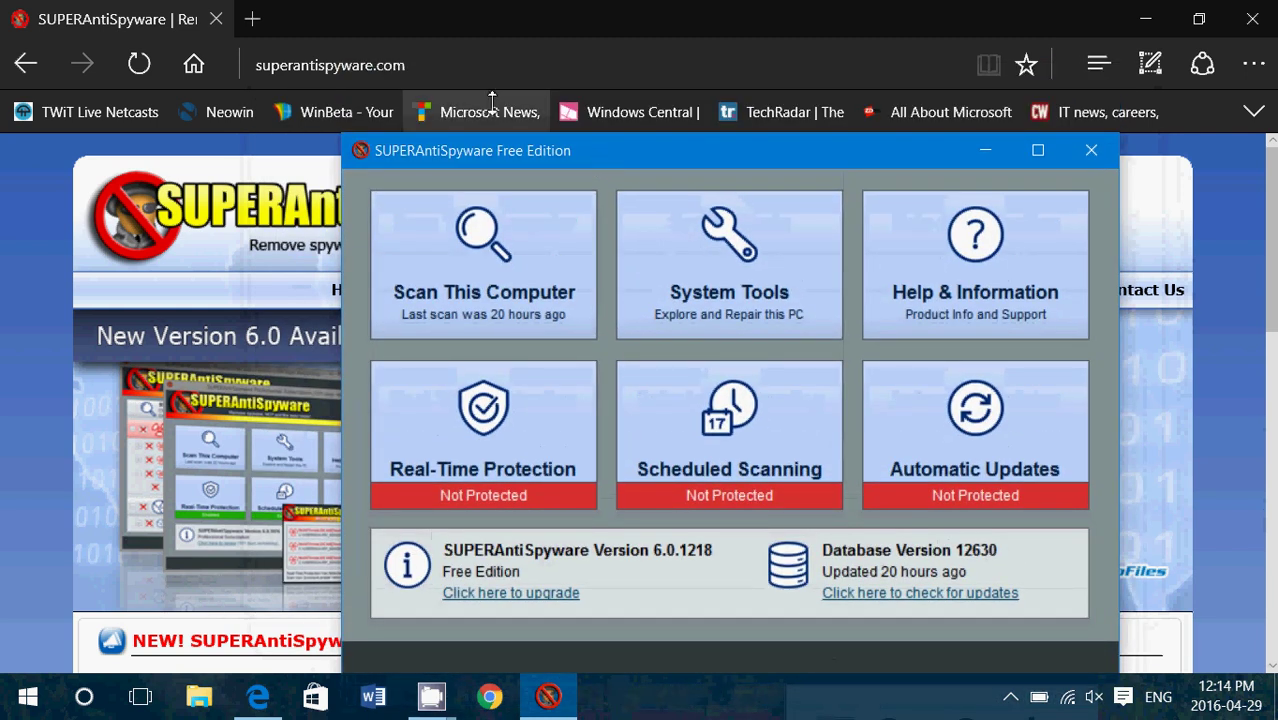
# Copy the superantispyware.com address from Edge's address bar and bring the SUPERAntiSpyware dashboard back to the front
pyautogui.click(436, 65)
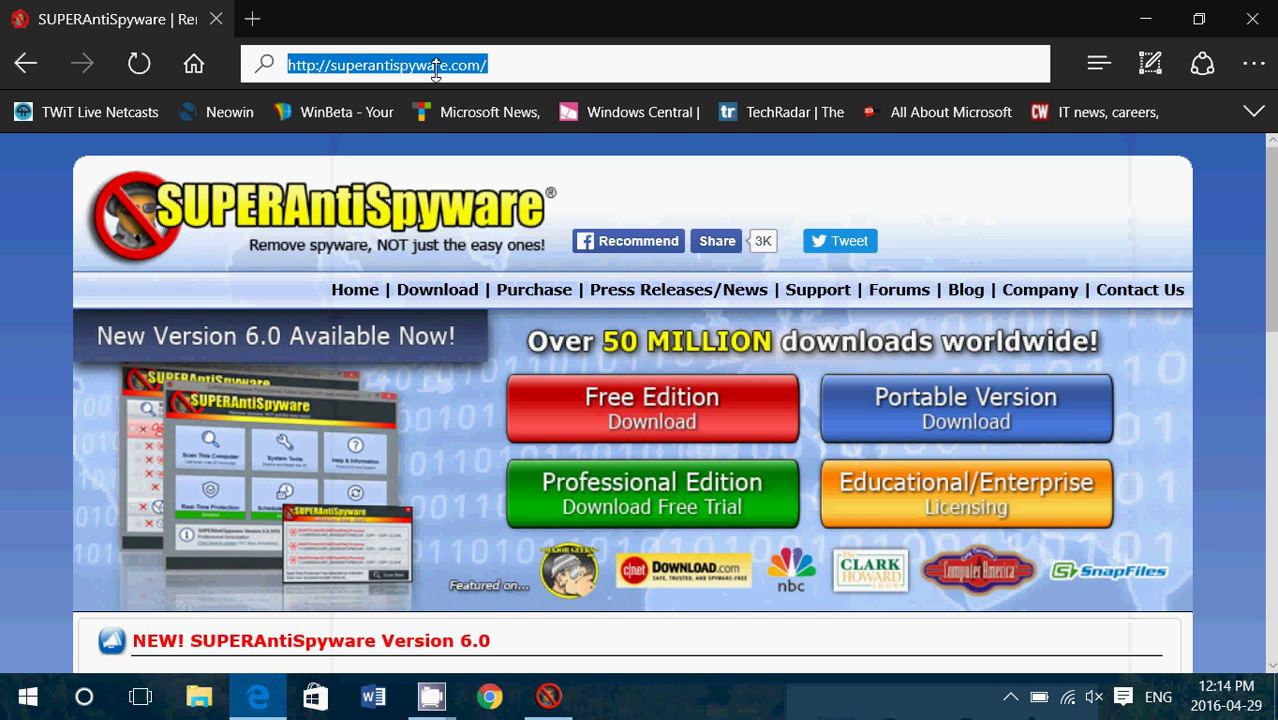
pyautogui.rightClick(436, 65)
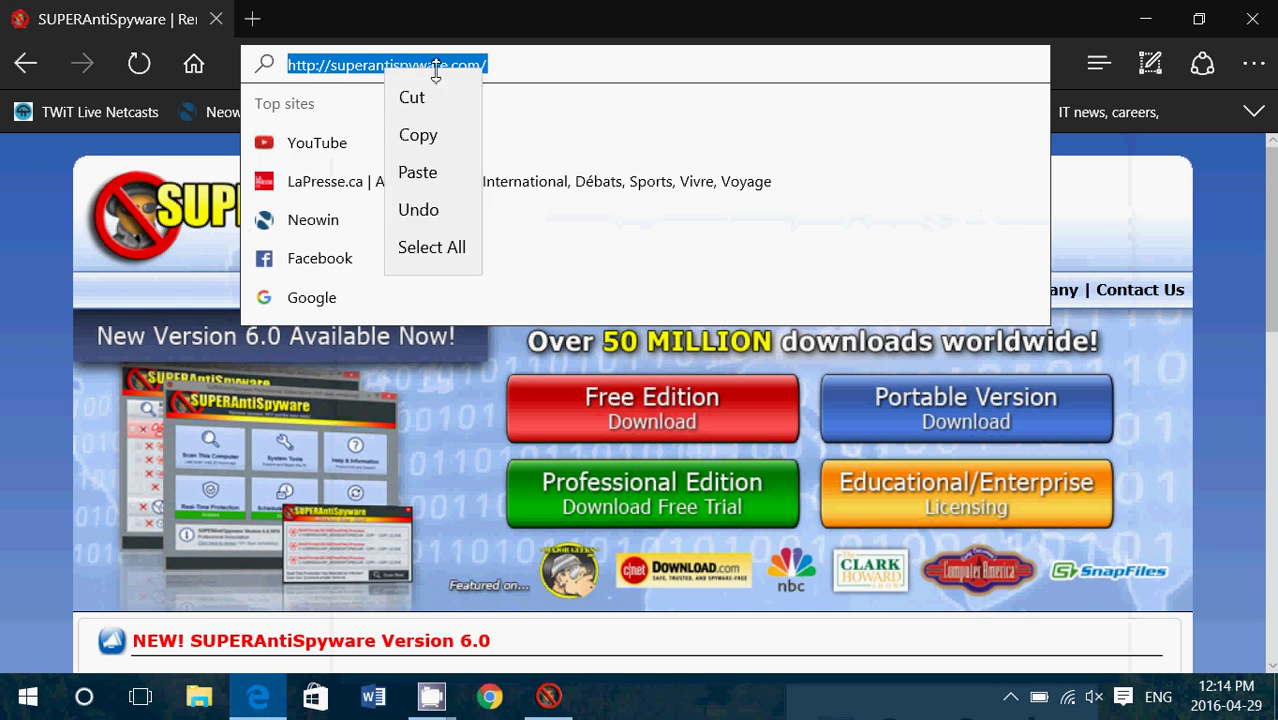
pyautogui.click(433, 134)
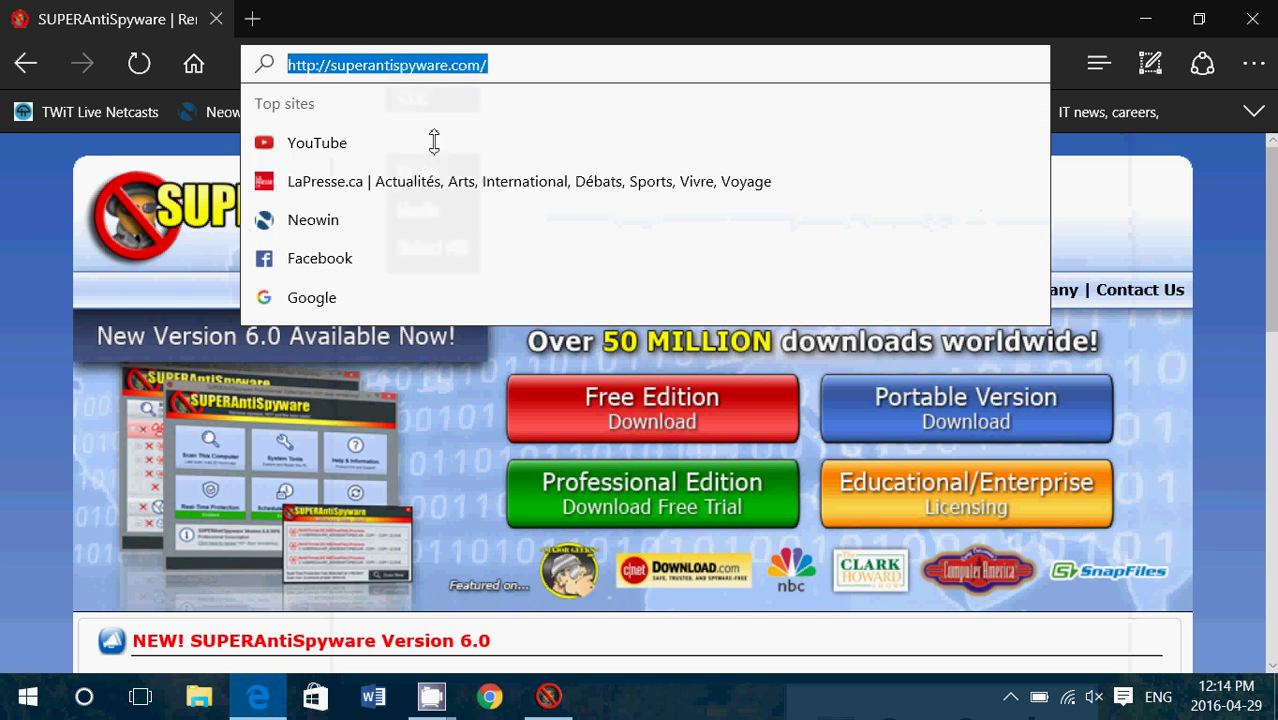
pyautogui.click(550, 700)
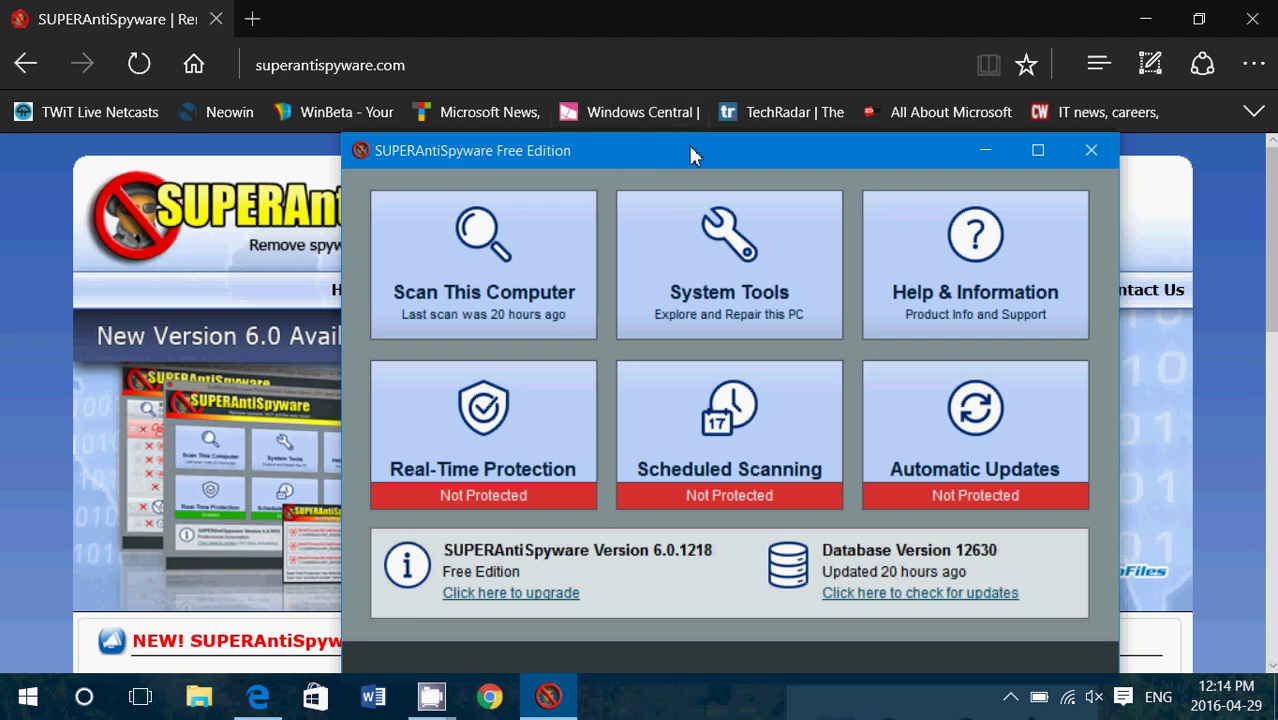
# Center the SUPERAntiSpyware dashboard over the download page, then bring up the CamStudio recorder
pyautogui.moveTo(692, 152)
pyautogui.mouseDown()
pyautogui.moveTo(716, 124)
pyautogui.moveTo(894, 140)
pyautogui.mouseUp()
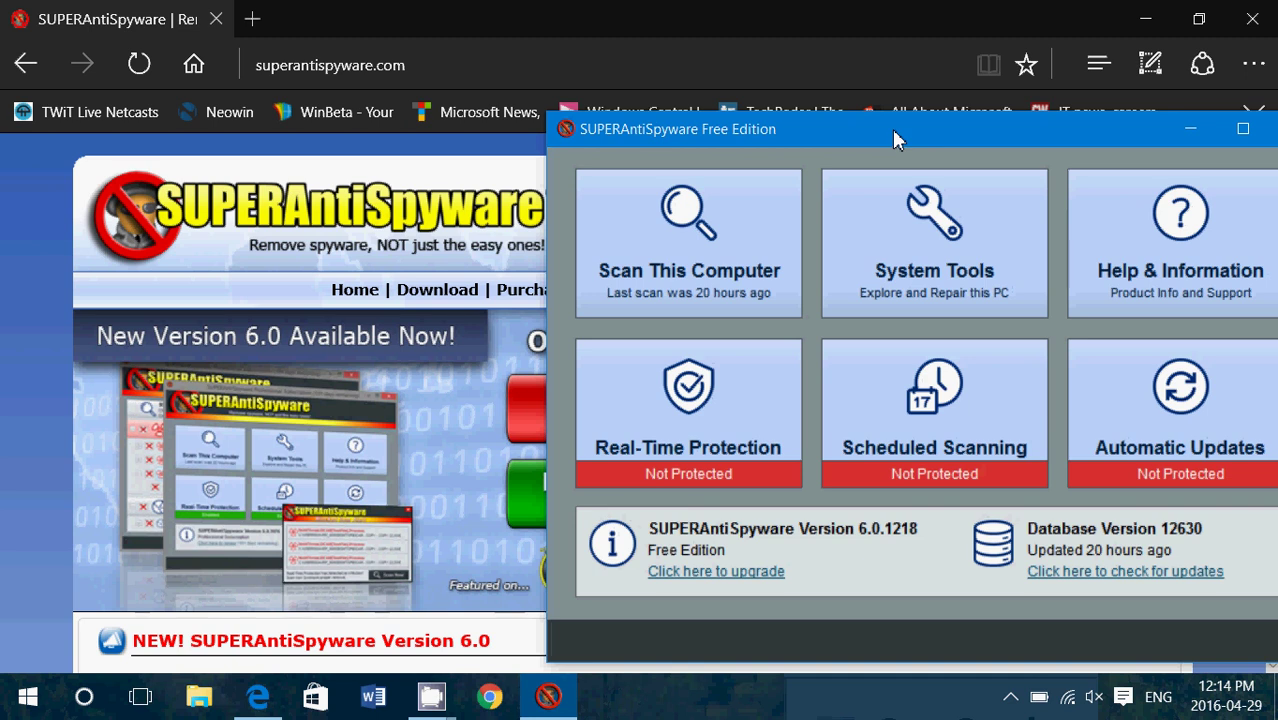
pyautogui.moveTo(895, 140)
pyautogui.mouseDown()
pyautogui.moveTo(680, 137)
pyautogui.moveTo(748, 143)
pyautogui.mouseUp()
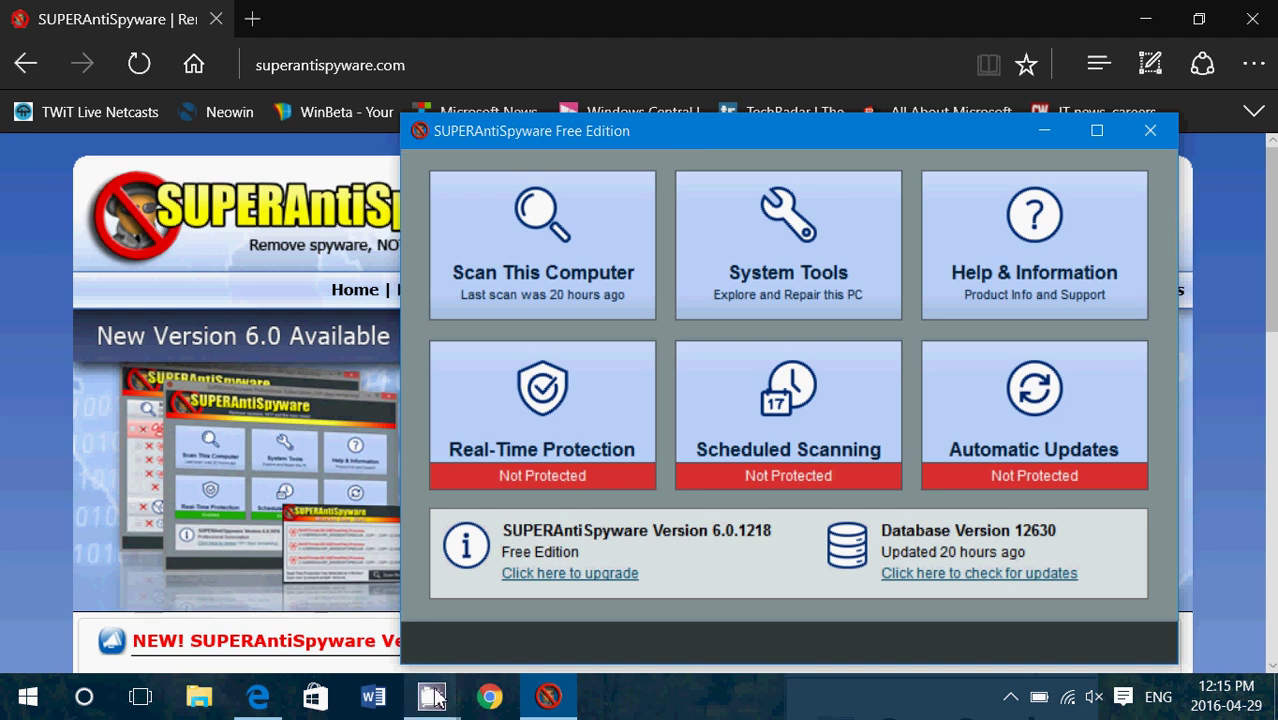
pyautogui.moveTo(431, 696)
pyautogui.click(326, 594)
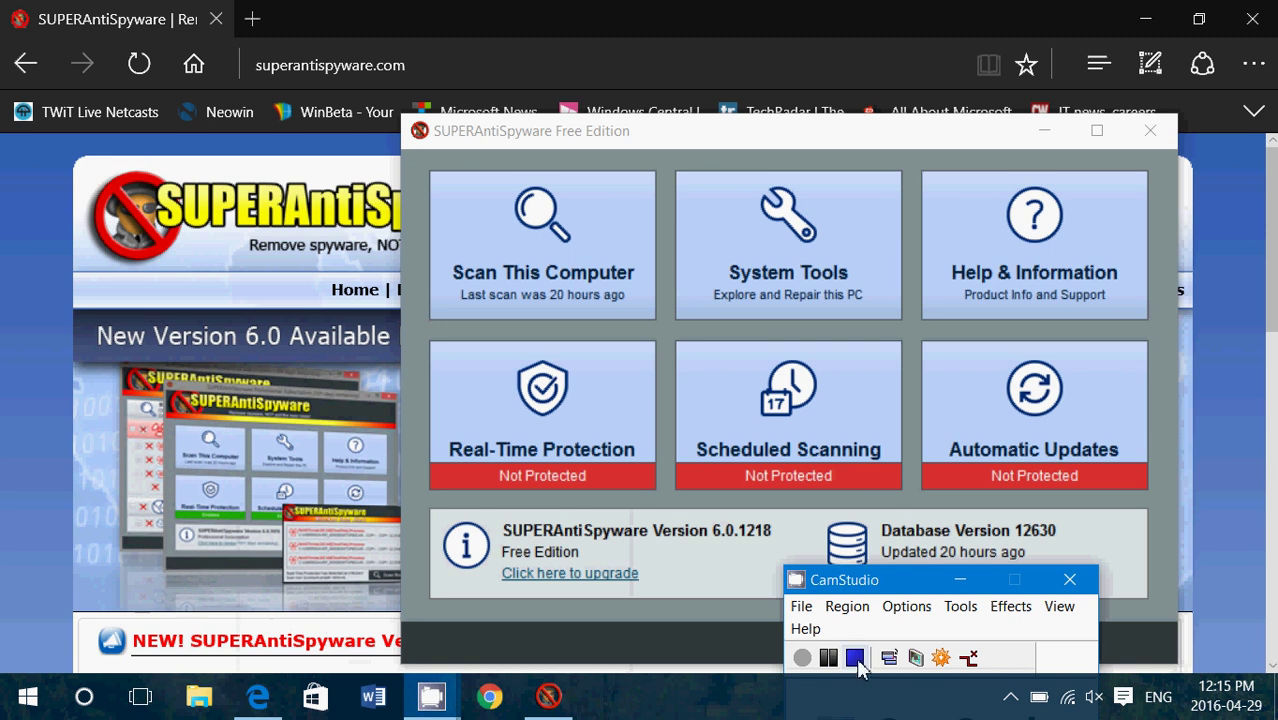